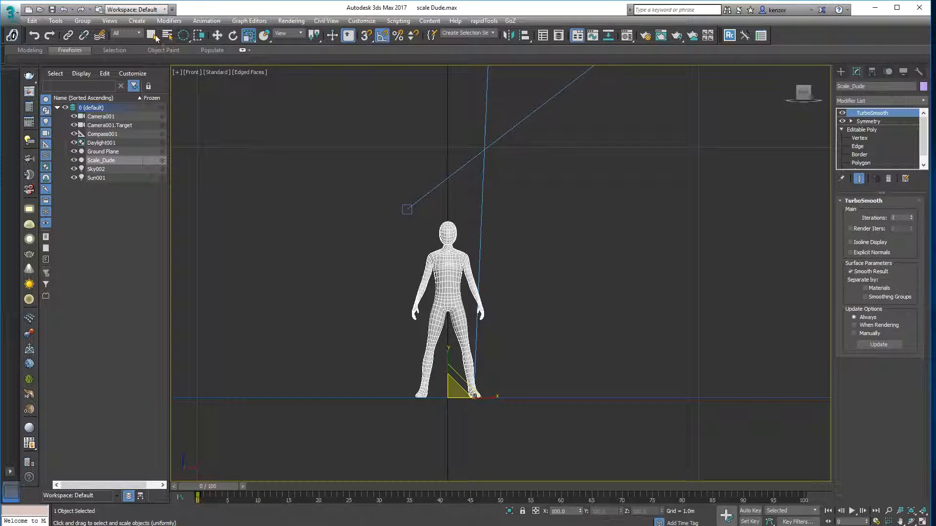
# Examine the Move, Rotate and Scale gizmos at the Scale_Dude figure's pivot from the front and at an angle
pyautogui.click(152, 36)
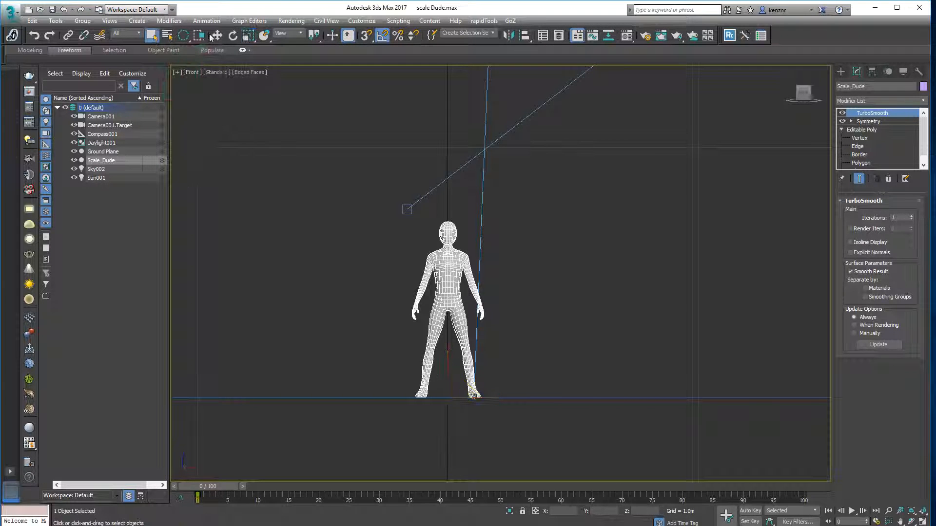
pyautogui.click(234, 35)
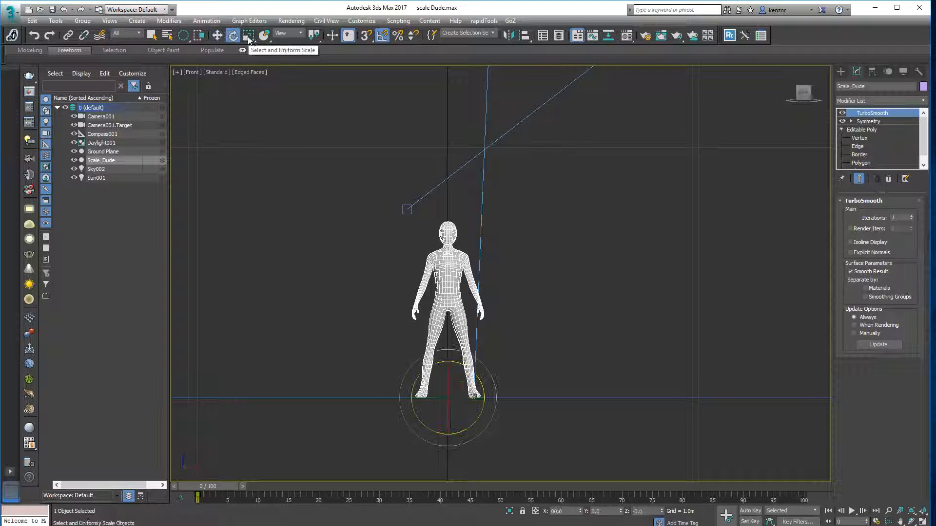
pyautogui.click(248, 35)
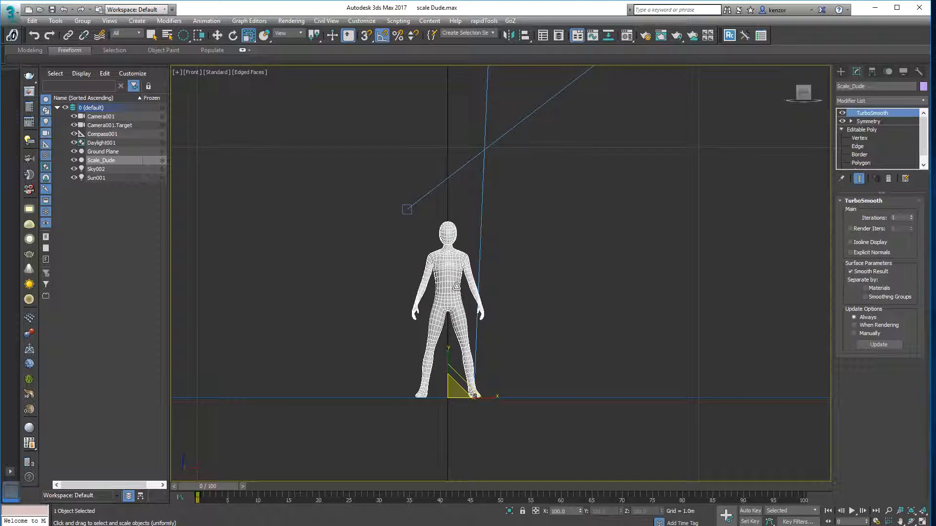
pyautogui.keyDown('alt'); pyautogui.moveTo(482, 229); pyautogui.dragTo(540, 192, button='middle'); pyautogui.keyUp('alt')
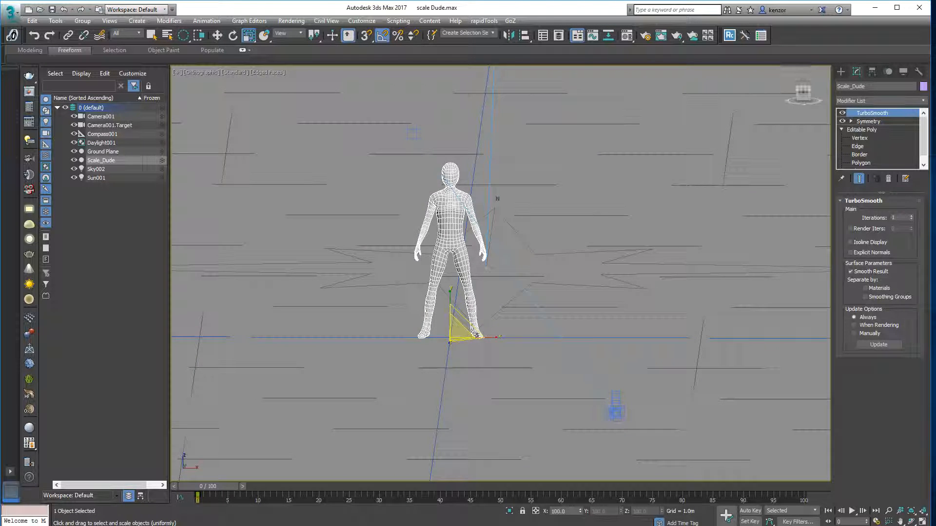
pyautogui.press('f')
pyautogui.keyDown('ctrl'); pyautogui.keyDown('alt'); pyautogui.moveTo(542, 228); pyautogui.dragTo(497, 219, button='middle'); pyautogui.keyUp('alt'); pyautogui.keyUp('ctrl')
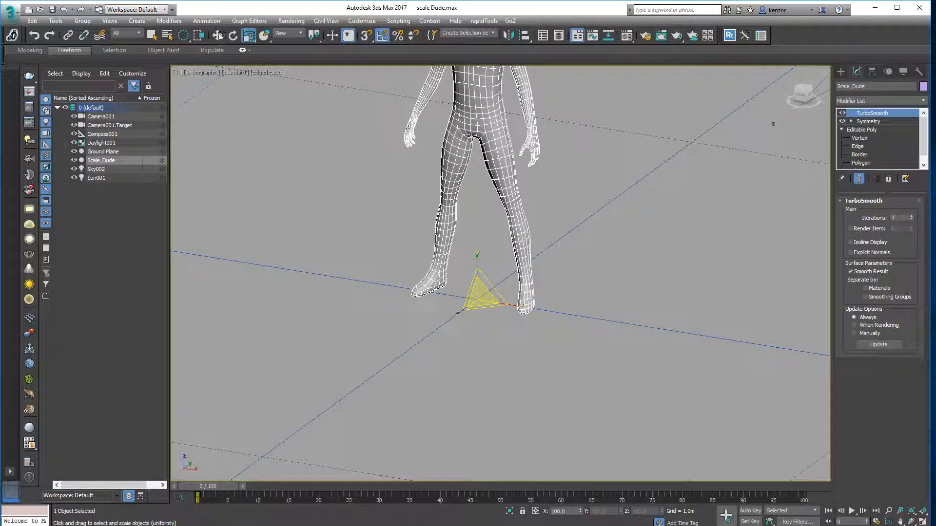
pyautogui.click(217, 35)
pyautogui.click(233, 35)
pyautogui.press('r')
pyautogui.click(235, 36)
pyautogui.click(222, 36)
pyautogui.click(235, 37)
pyautogui.click(247, 37)
pyautogui.click(233, 35)
# Move the figure freehand with the Move gizmo's handles to about X 0.14 m, Y 0.04 m, Z 0.06 m
pyautogui.click(219, 37)
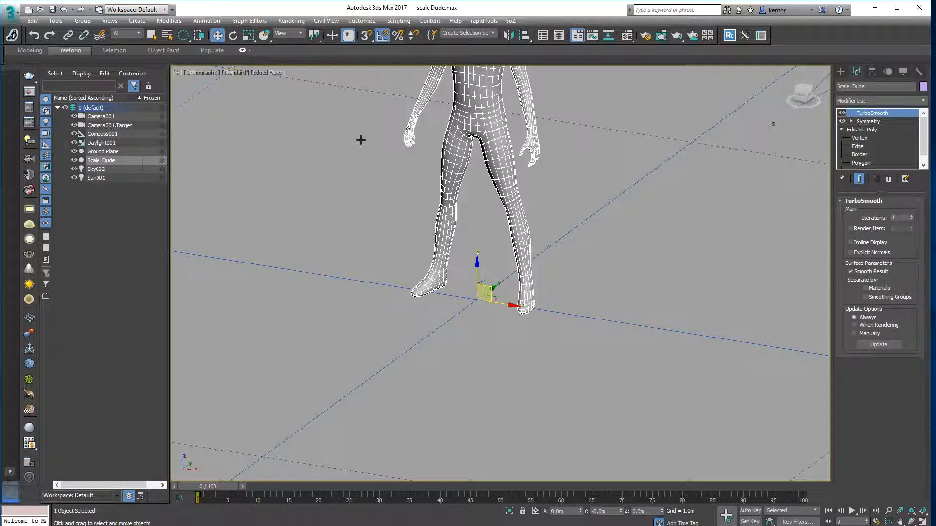
pyautogui.moveTo(571, 203); pyautogui.dragTo(507, 214, button='middle')
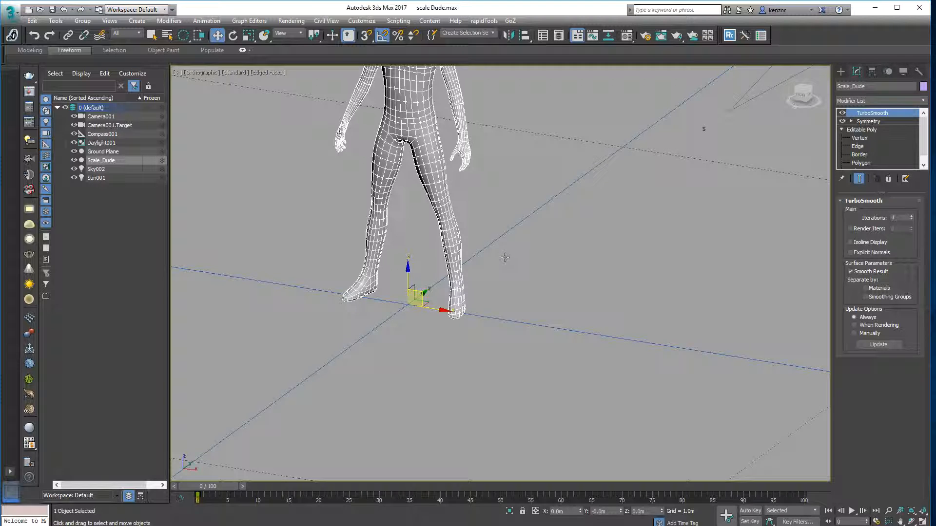
pyautogui.keyDown('alt'); pyautogui.moveTo(451, 305); pyautogui.dragTo(423, 262, button='middle'); pyautogui.keyUp('alt')
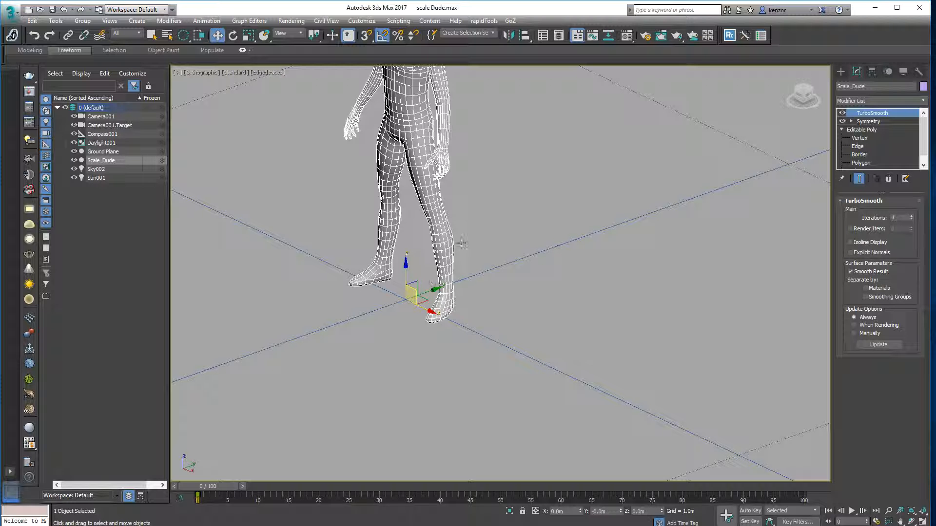
pyautogui.keyDown('alt'); pyautogui.moveTo(538, 193); pyautogui.dragTo(457, 254, button='middle'); pyautogui.keyUp('alt')
pyautogui.scroll(4, 432, 262)
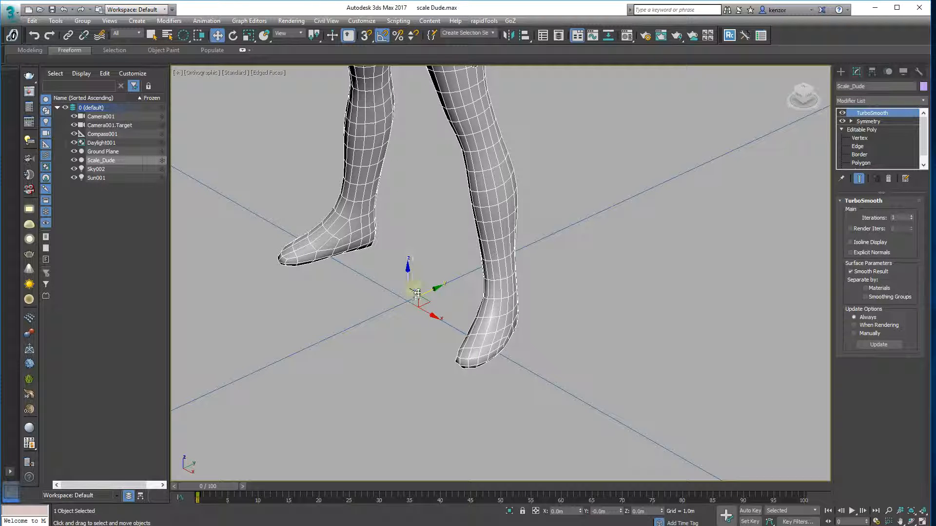
pyautogui.keyDown('ctrl'); pyautogui.keyDown('alt'); pyautogui.moveTo(435, 286); pyautogui.dragTo(472, 305, button='middle'); pyautogui.keyUp('alt'); pyautogui.keyUp('ctrl')
pyautogui.moveTo(466, 299); pyautogui.dragTo(514, 341)
pyautogui.moveTo(489, 285); pyautogui.dragTo(527, 273)
pyautogui.moveTo(495, 292)
pyautogui.keyDown('ctrl'); pyautogui.keyDown('alt'); pyautogui.mouseDown(button='middle')
pyautogui.moveTo(461, 322)
pyautogui.moveTo(480, 311)
pyautogui.moveTo(475, 322)
pyautogui.moveTo(479, 292)
pyautogui.mouseUp(button='middle'); pyautogui.keyUp('alt'); pyautogui.keyUp('ctrl')
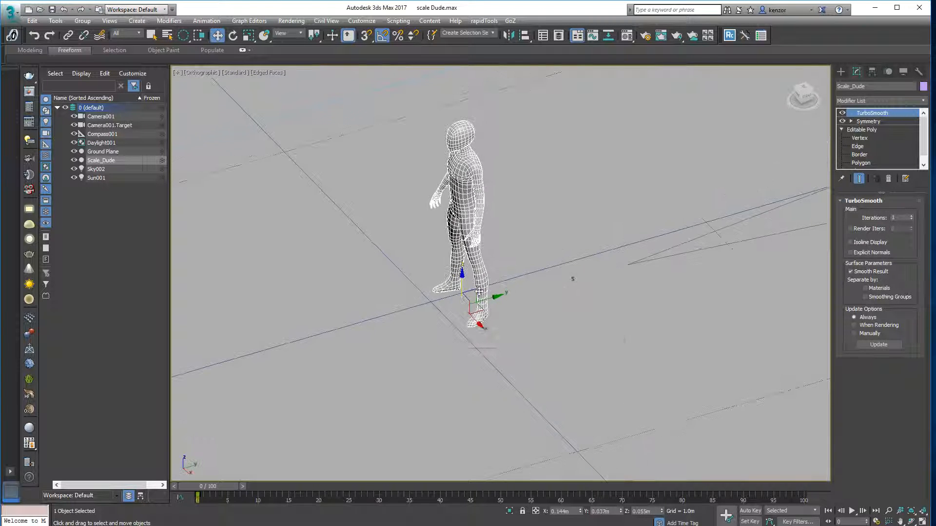
# Move the figure farther from the origin, to about X 0.2 m, Y 0.12 m, Z 0.07 m
pyautogui.moveTo(474, 295); pyautogui.dragTo(424, 278)
pyautogui.keyDown('alt'); pyautogui.moveTo(444, 277); pyautogui.dragTo(504, 279, button='middle'); pyautogui.keyUp('alt')
pyautogui.keyDown('alt'); pyautogui.moveTo(452, 307); pyautogui.dragTo(459, 310, button='middle'); pyautogui.keyUp('alt')
pyautogui.moveTo(459, 312); pyautogui.dragTo(504, 293)
pyautogui.keyDown('alt'); pyautogui.moveTo(505, 293); pyautogui.dragTo(531, 267, button='middle'); pyautogui.keyUp('alt')
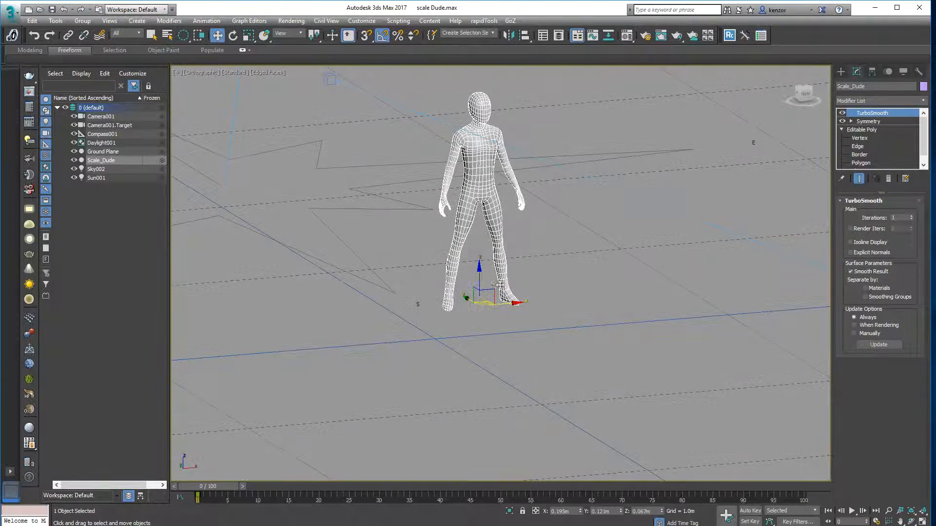
# Switch the viewport to Perspective and move the figure freehand to about X 0.43 m, Y -0.4 m, Z 0.51 m
pyautogui.moveTo(491, 293); pyautogui.dragTo(508, 283)
pyautogui.press('p')
pyautogui.moveTo(557, 234)
pyautogui.keyDown('alt'); pyautogui.mouseDown(button='middle')
pyautogui.moveTo(575, 280)
pyautogui.moveTo(550, 338)
pyautogui.mouseUp(button='middle'); pyautogui.keyUp('alt')
pyautogui.moveTo(500, 339); pyautogui.dragTo(429, 312)
pyautogui.keyDown('alt'); pyautogui.moveTo(483, 299); pyautogui.dragTo(534, 284, button='middle'); pyautogui.keyUp('alt')
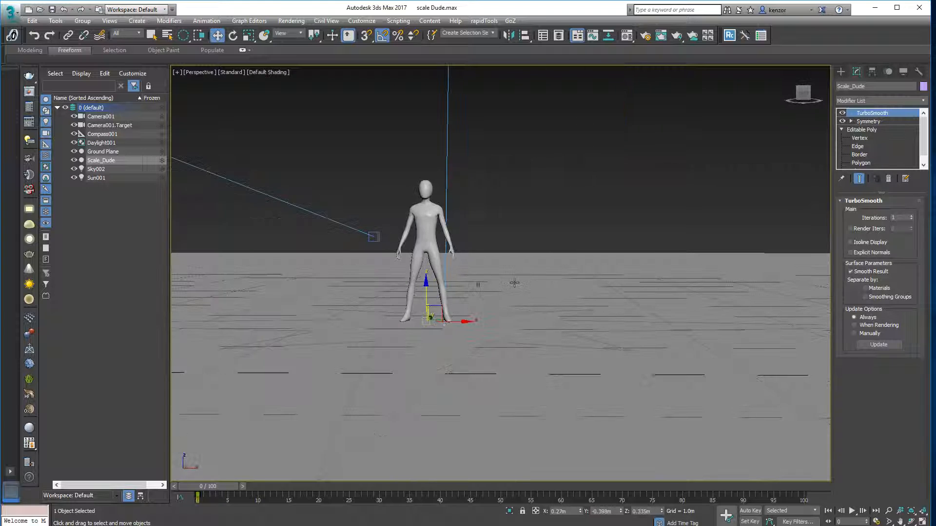
pyautogui.moveTo(441, 308); pyautogui.dragTo(471, 272)
# Rotate the figure freehand about several axes to about X 111°, Y -27°, Z 20°
pyautogui.keyDown('alt'); pyautogui.moveTo(526, 266); pyautogui.dragTo(519, 199, button='middle'); pyautogui.keyUp('alt')
pyautogui.click(233, 35)
pyautogui.keyDown('alt'); pyautogui.moveTo(455, 356); pyautogui.dragTo(495, 283, button='middle'); pyautogui.keyUp('alt')
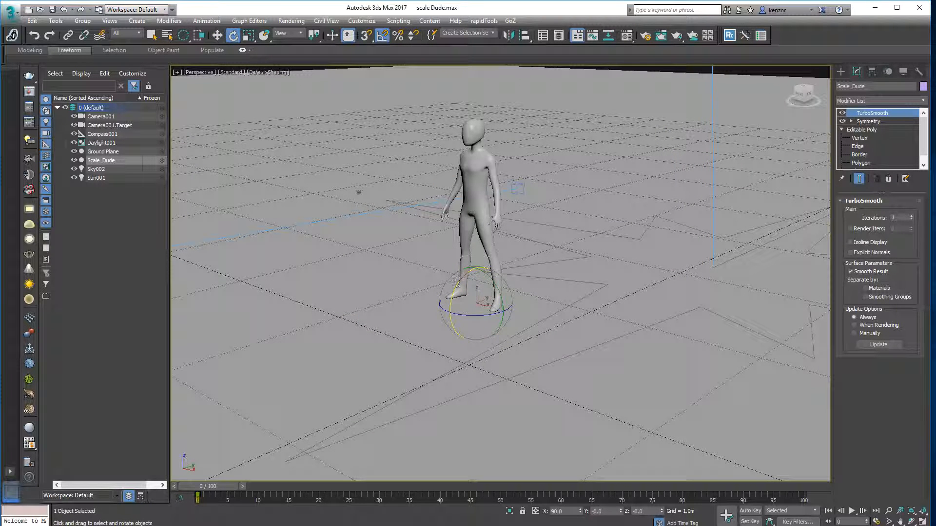
pyautogui.moveTo(474, 303)
pyautogui.mouseDown()
pyautogui.moveTo(460, 300)
pyautogui.moveTo(479, 307)
pyautogui.mouseUp()
pyautogui.moveTo(515, 273); pyautogui.dragTo(501, 259)
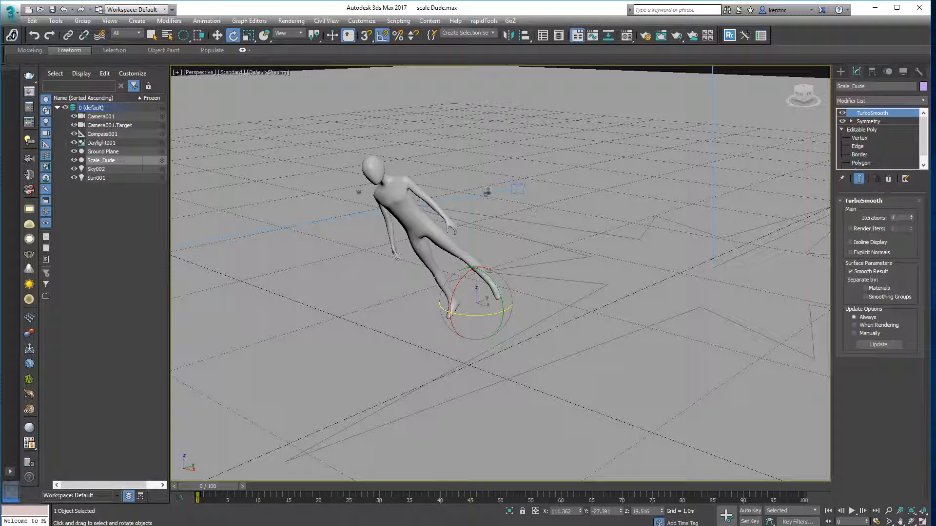
# Set the figure's absolute world rotation to 0 on X, Y and Z with Rotate Transform Type-In
pyautogui.rightClick(234, 38)
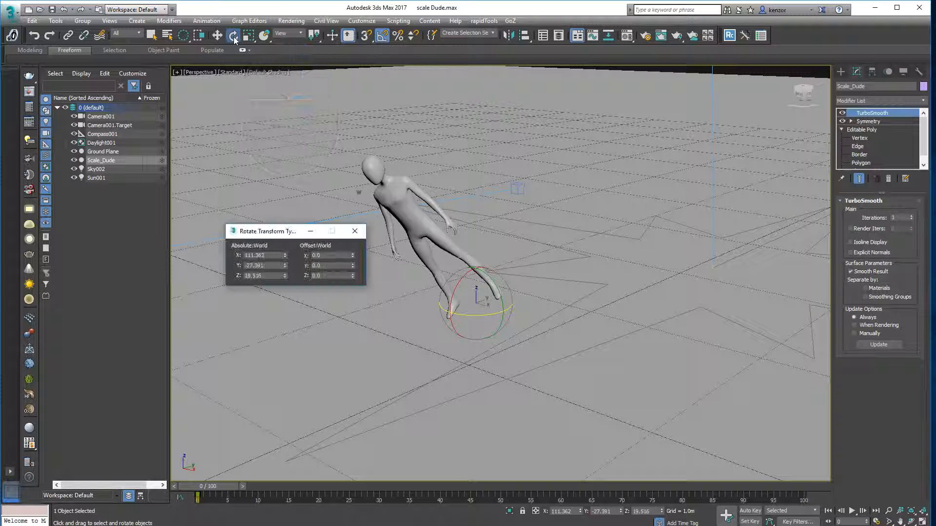
pyautogui.moveTo(287, 235); pyautogui.dragTo(253, 178)
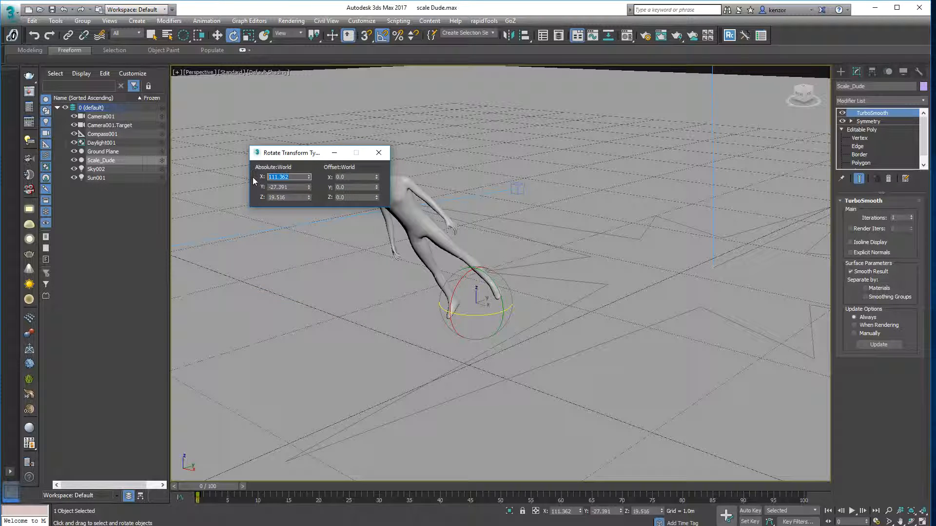
pyautogui.write('0')
pyautogui.press('Tab')
pyautogui.write('0')
pyautogui.press('Tab')
pyautogui.write('0')
pyautogui.press('Tab')
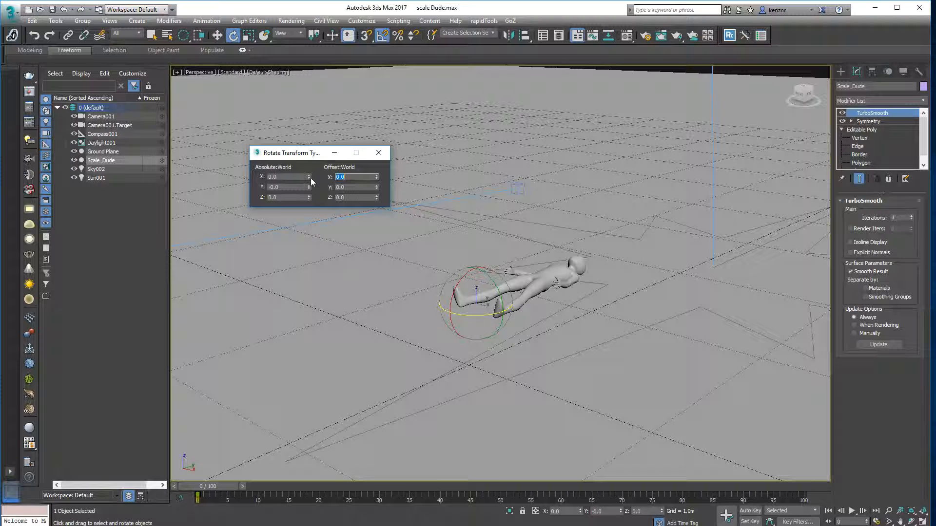
# Stand the figure upright by setting its absolute X rotation to 90 degrees
pyautogui.moveTo(309, 177); pyautogui.dragTo(311, 156)
pyautogui.doubleClick(286, 177)
pyautogui.write('90')
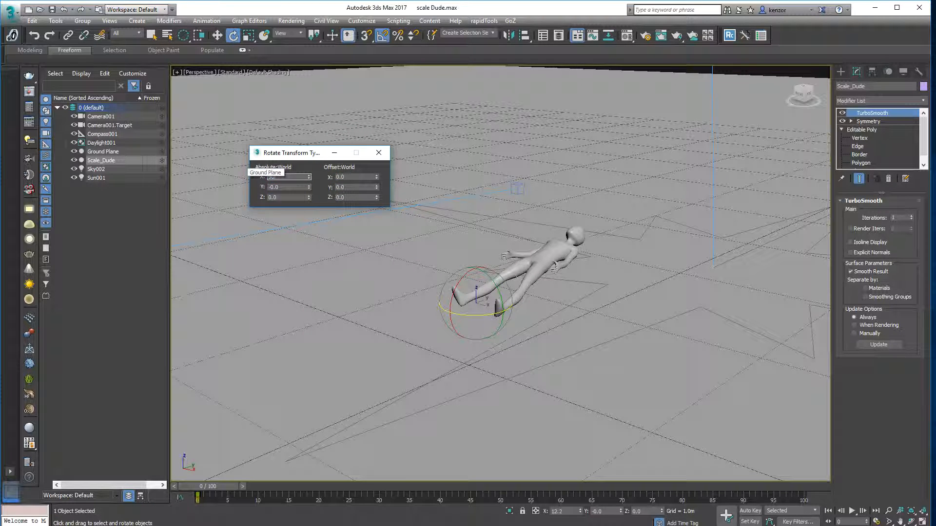
pyautogui.press('Return')
# Return the figure to the world origin by setting its absolute X, Y and Z position to 0 m
pyautogui.press('w')
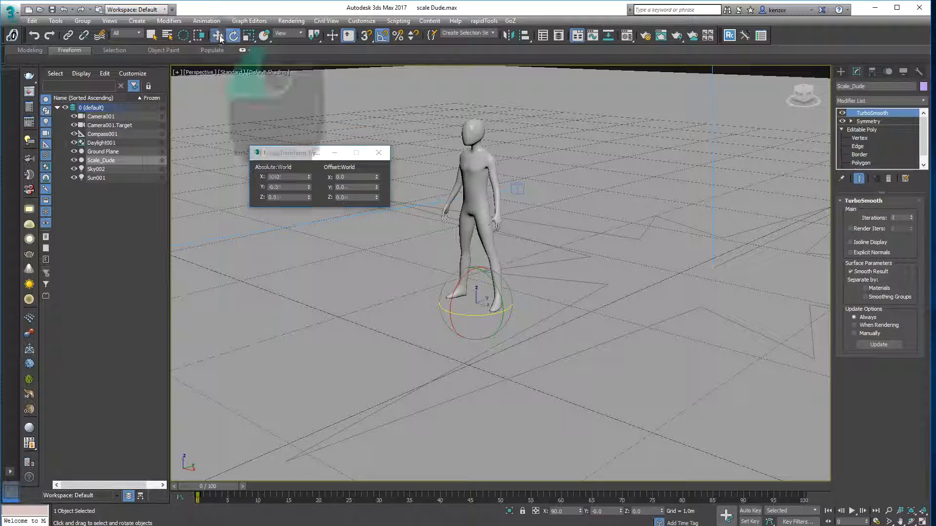
pyautogui.moveTo(293, 177); pyautogui.dragTo(260, 180)
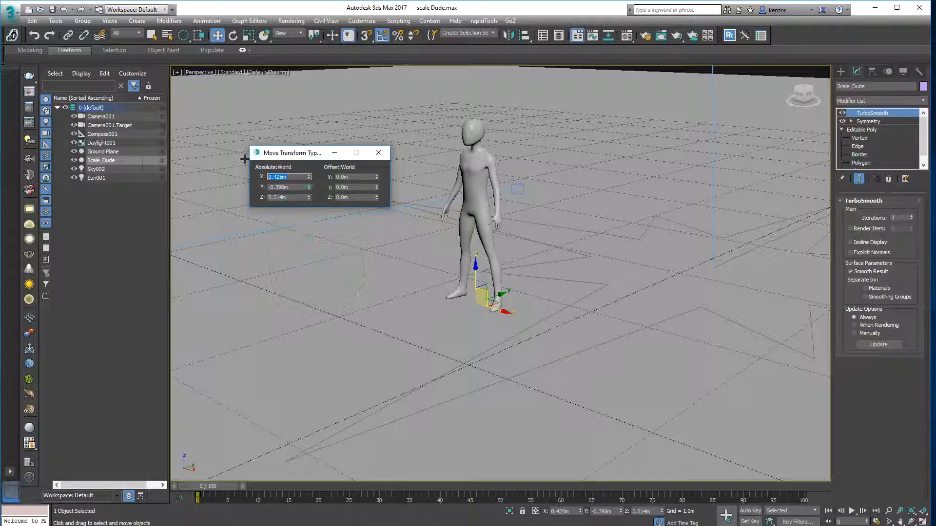
pyautogui.write('0')
pyautogui.press('Tab')
pyautogui.write('0')
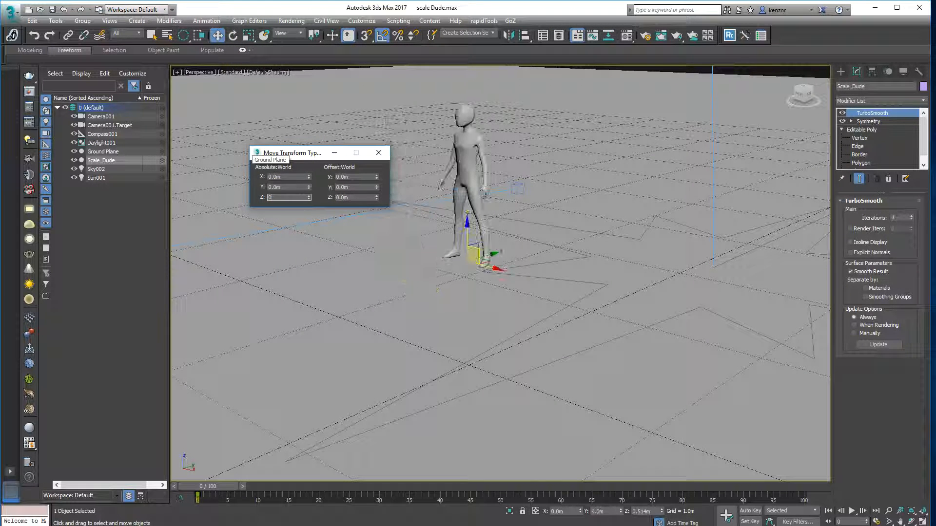
pyautogui.press('Tab')
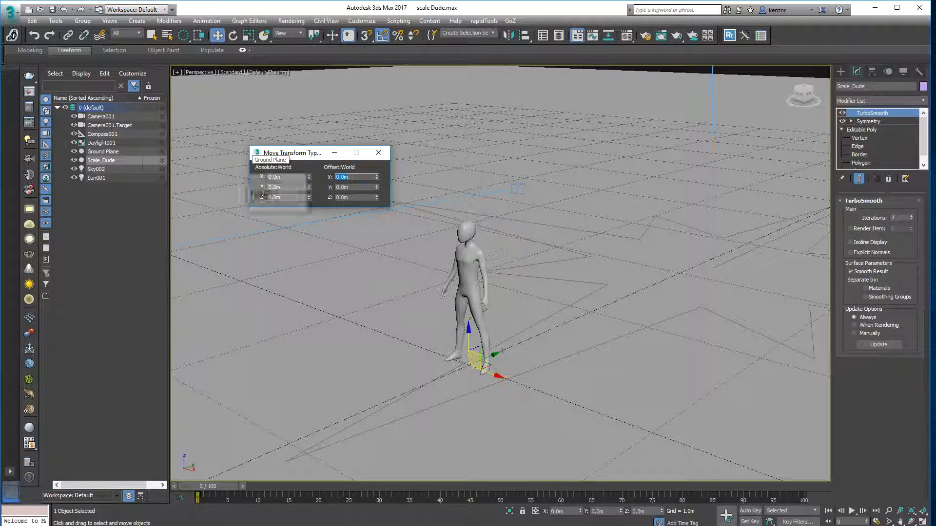
pyautogui.click(386, 155)
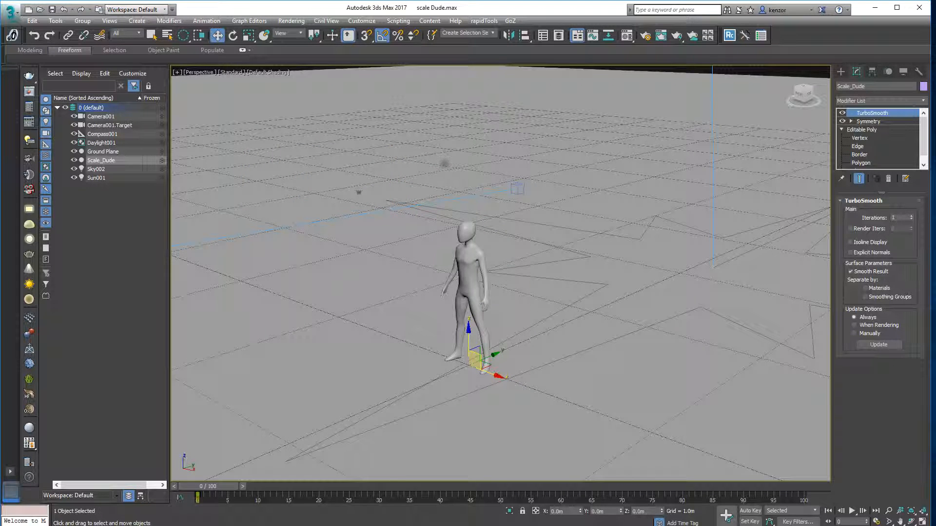
# Enlarge the figure on all axes to about 113 % with Select and Uniform Scale
pyautogui.moveTo(536, 309); pyautogui.dragTo(488, 279, button='middle')
pyautogui.keyDown('ctrl'); pyautogui.keyDown('alt'); pyautogui.moveTo(492, 292); pyautogui.dragTo(502, 271, button='middle'); pyautogui.keyUp('alt'); pyautogui.keyUp('ctrl')
pyautogui.keyDown('alt'); pyautogui.moveTo(503, 270); pyautogui.dragTo(534, 263, button='middle'); pyautogui.keyUp('alt')
pyautogui.click(252, 38)
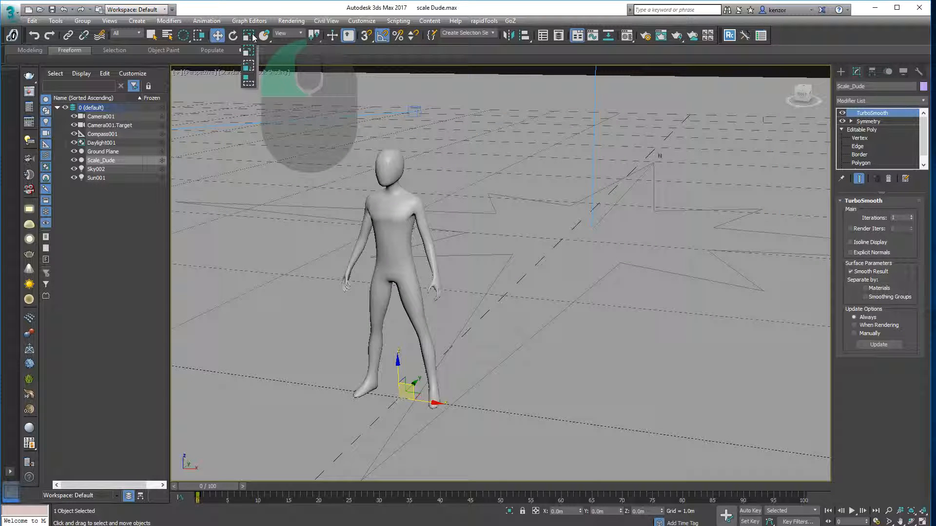
pyautogui.moveTo(253, 41); pyautogui.dragTo(253, 51)
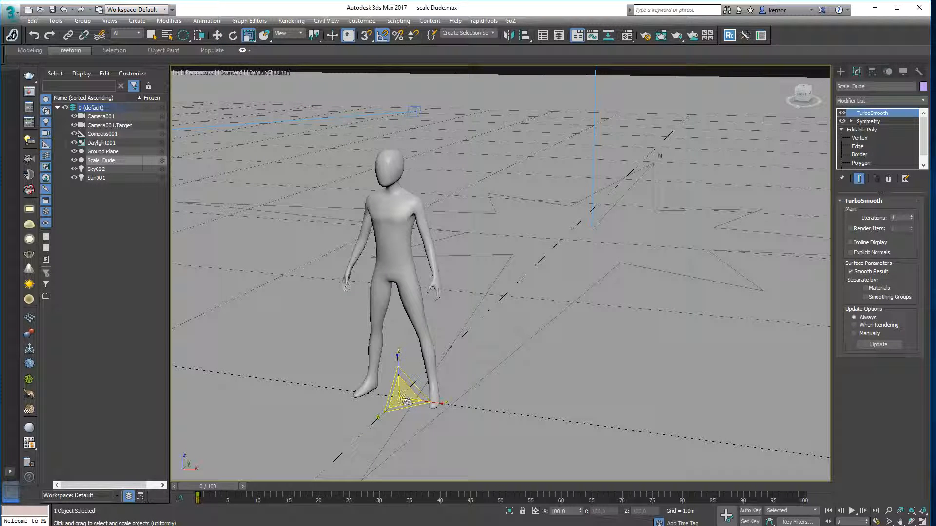
pyautogui.keyDown('ctrl'); pyautogui.keyDown('alt'); pyautogui.moveTo(457, 296); pyautogui.dragTo(433, 315, button='middle'); pyautogui.keyUp('alt'); pyautogui.keyUp('ctrl')
pyautogui.moveTo(432, 317)
pyautogui.mouseDown()
pyautogui.moveTo(447, 308)
pyautogui.moveTo(447, 291)
pyautogui.moveTo(445, 331)
pyautogui.moveTo(442, 303)
pyautogui.mouseUp()
# Try stretching the figure along two axes to about 195 % with non-uniform scale, and undo the stretches
pyautogui.press('r')
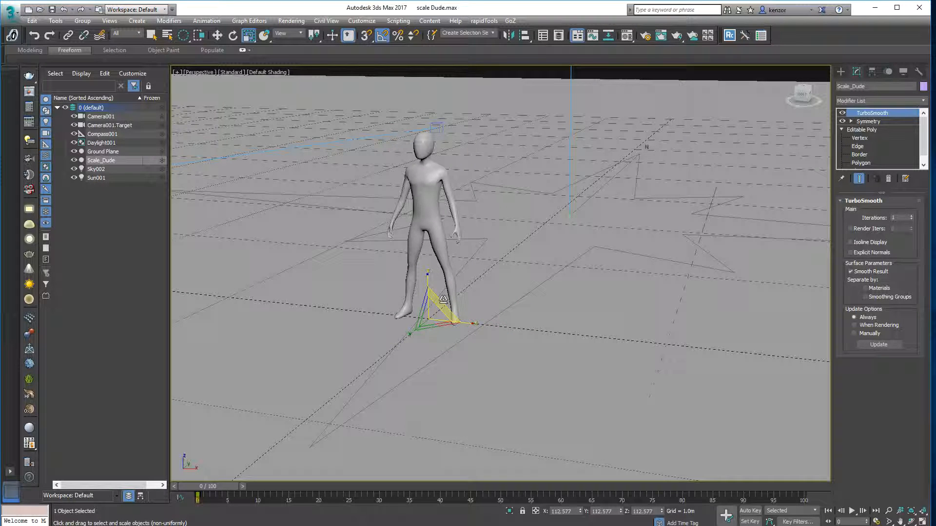
pyautogui.moveTo(443, 303); pyautogui.dragTo(480, 294)
pyautogui.keyDown('ctrl'); pyautogui.keyDown('alt'); pyautogui.moveTo(510, 236); pyautogui.dragTo(464, 256, button='middle'); pyautogui.keyUp('alt'); pyautogui.keyUp('ctrl')
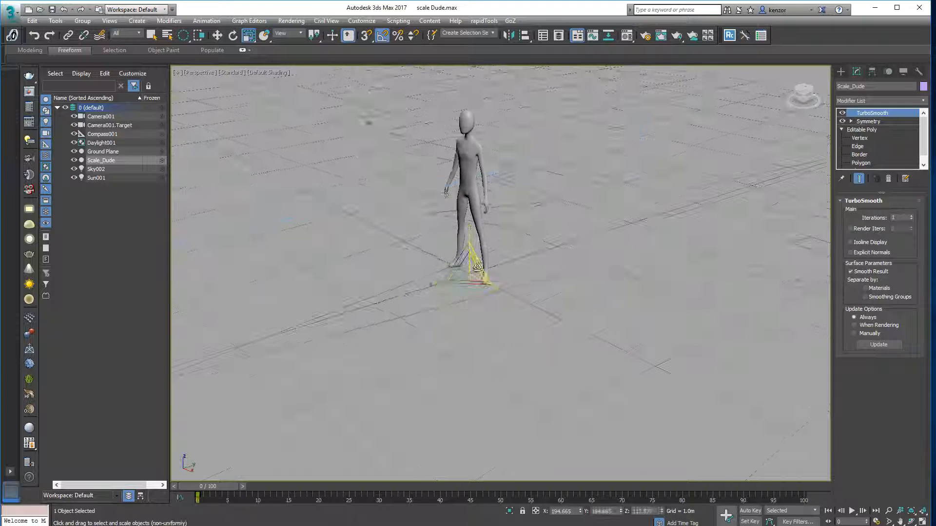
pyautogui.moveTo(480, 266); pyautogui.dragTo(500, 262)
pyautogui.moveTo(523, 200); pyautogui.dragTo(575, 171, button='middle')
pyautogui.hotkey('ctrl', 'z')
pyautogui.hotkey('ctrl', 'z')
# Stretch the figure along its height only, to about 277 % on its local Y axis
pyautogui.scroll(4, 443, 290)
pyautogui.scroll(-2, 497, 268)
pyautogui.moveTo(510, 254); pyautogui.dragTo(509, 242)
pyautogui.moveTo(510, 242); pyautogui.dragTo(483, 306, button='middle')
pyautogui.scroll(5, 484, 305)
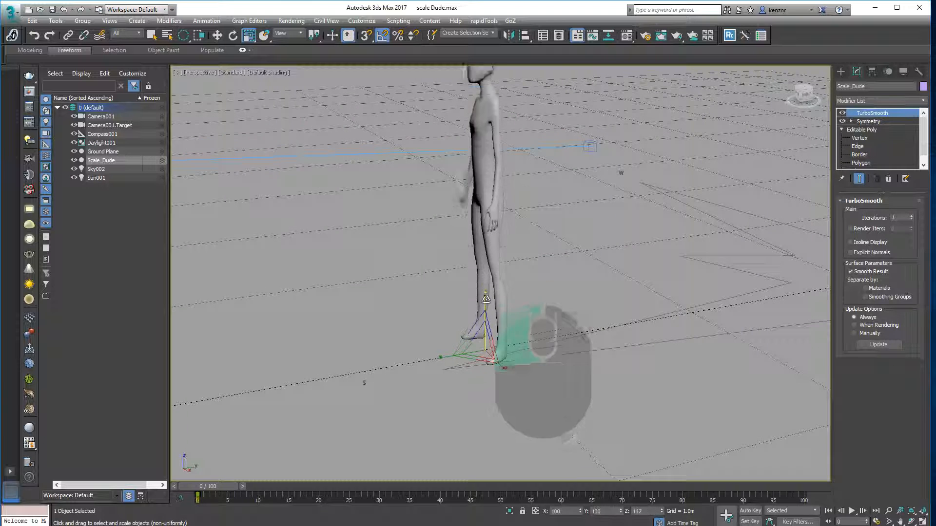
pyautogui.scroll(-5, 471, 238)
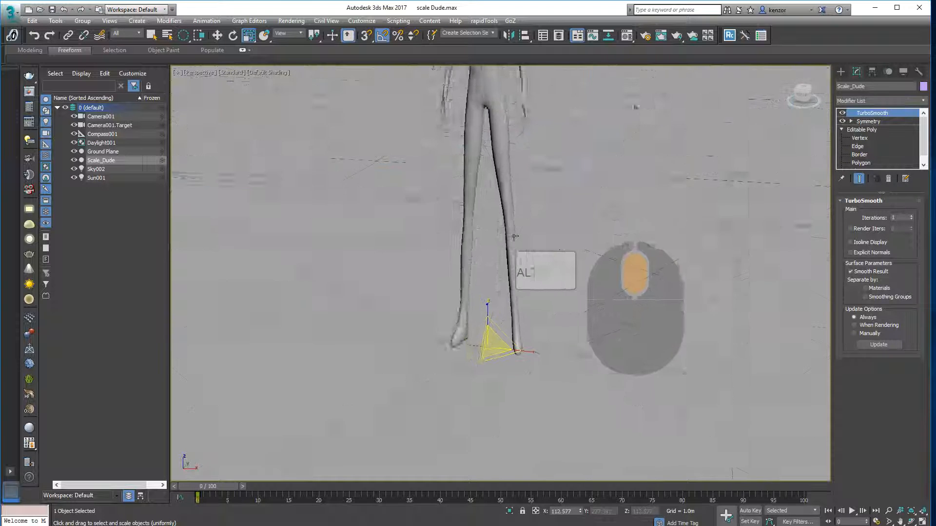
# Reset the figure's absolute local scale to 100 on X, Y and Z with Scale Transform Type-In
pyautogui.rightClick(248, 35)
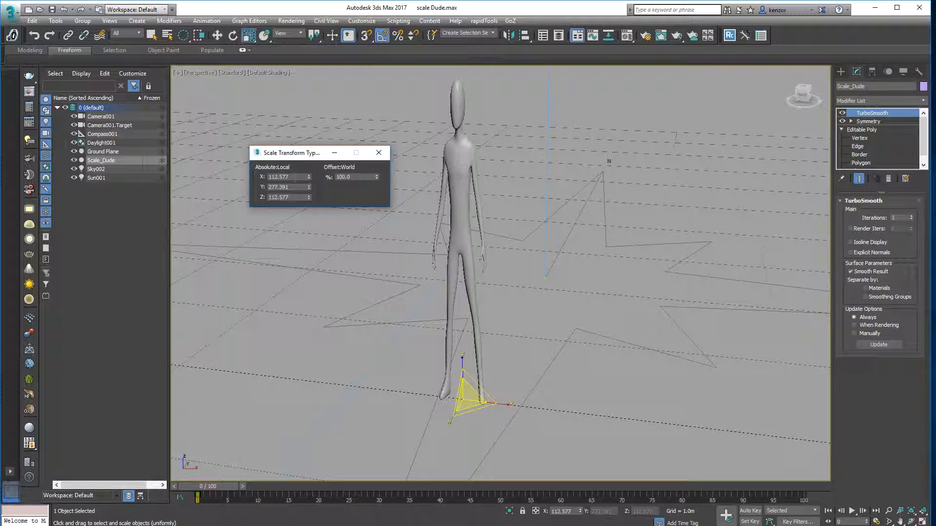
pyautogui.moveTo(294, 177); pyautogui.dragTo(243, 177)
pyautogui.write('100')
pyautogui.press('Tab')
pyautogui.write('100')
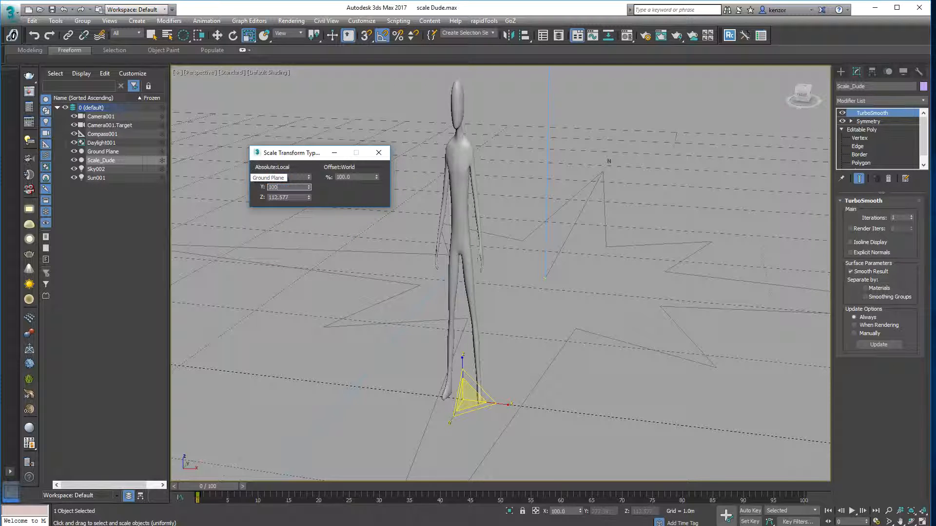
pyautogui.press('Tab')
pyautogui.write('100')
pyautogui.press('Tab')
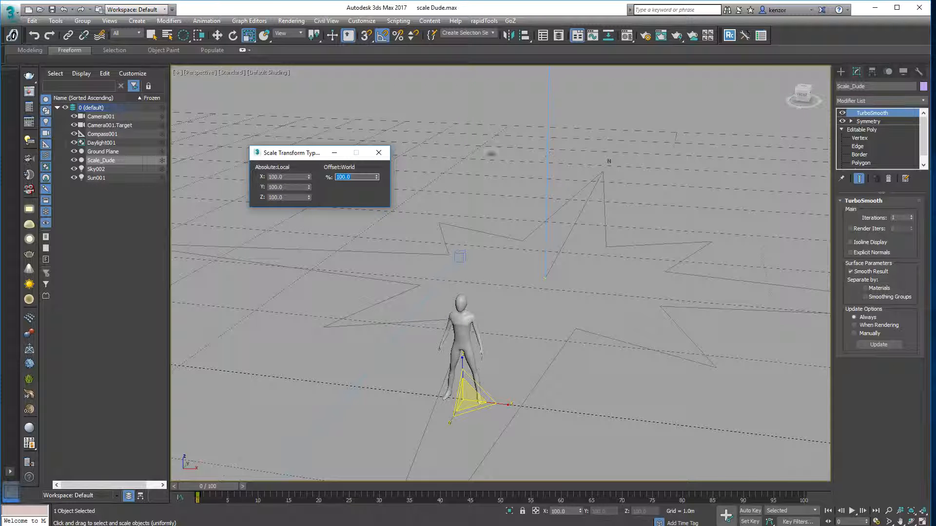
pyautogui.click(382, 154)
pyautogui.keyDown('ctrl'); pyautogui.keyDown('alt'); pyautogui.moveTo(427, 202); pyautogui.dragTo(445, 164, button='middle'); pyautogui.keyUp('alt'); pyautogui.keyUp('ctrl')
pyautogui.click(249, 39)
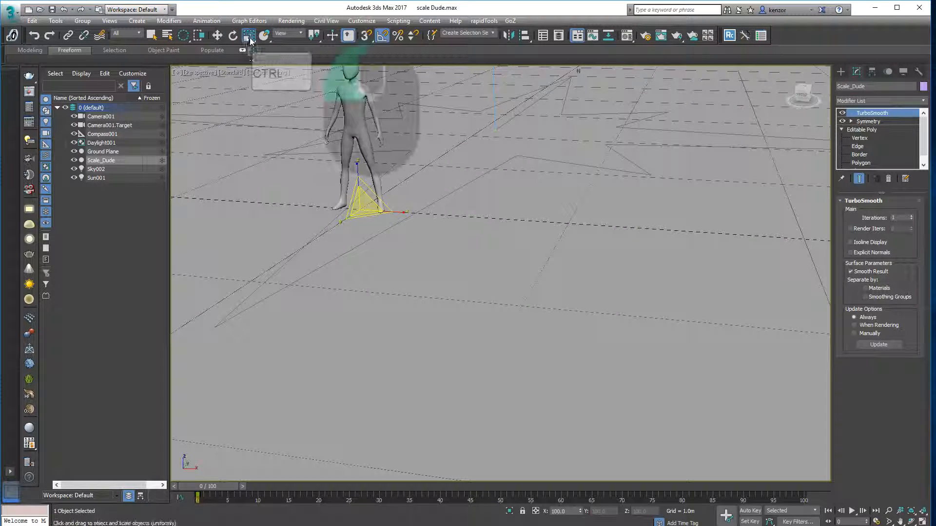
pyautogui.moveTo(249, 39); pyautogui.dragTo(251, 66)
pyautogui.keyDown('ctrl'); pyautogui.moveTo(278, 98); pyautogui.dragTo(282, 137, button='middle'); pyautogui.keyUp('ctrl')
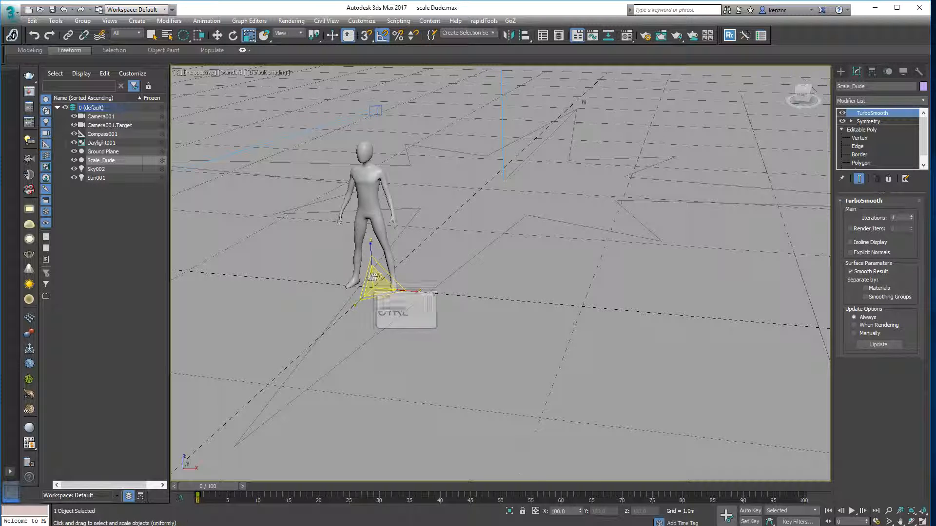
pyautogui.keyDown('ctrl'); pyautogui.keyDown('alt'); pyautogui.moveTo(377, 277); pyautogui.dragTo(373, 292, button='middle'); pyautogui.keyUp('alt'); pyautogui.keyUp('ctrl')
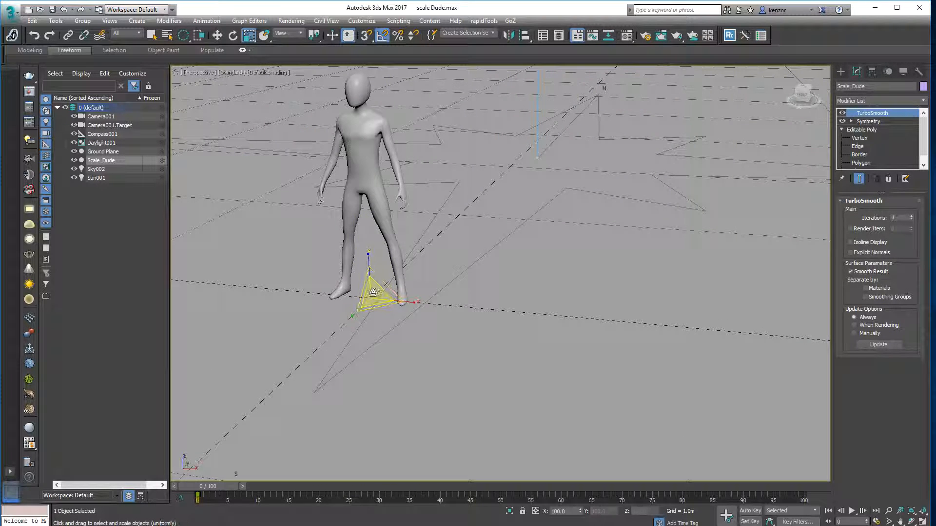
# Enlarge the figure on all axes to about 111 %, and open Scale Transform Type-In clear of the figure
pyautogui.moveTo(373, 293); pyautogui.dragTo(370, 166)
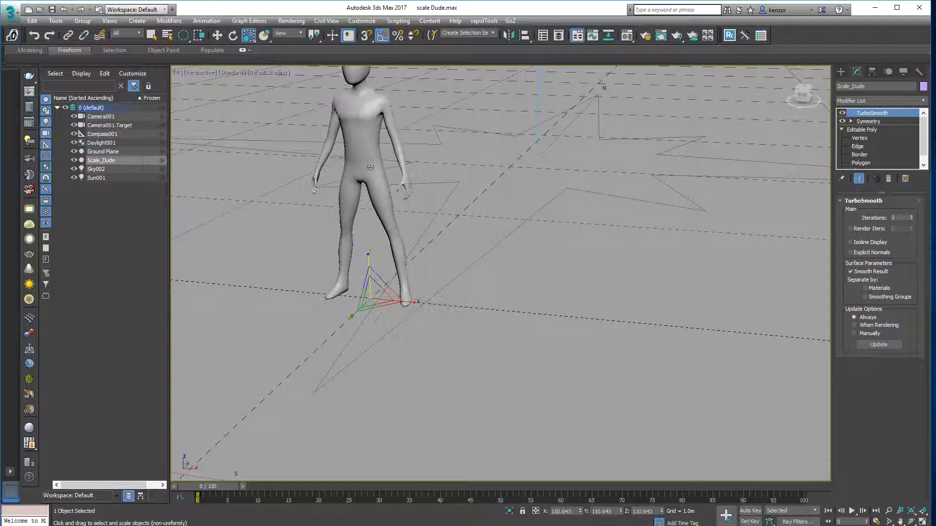
pyautogui.rightClick(246, 39)
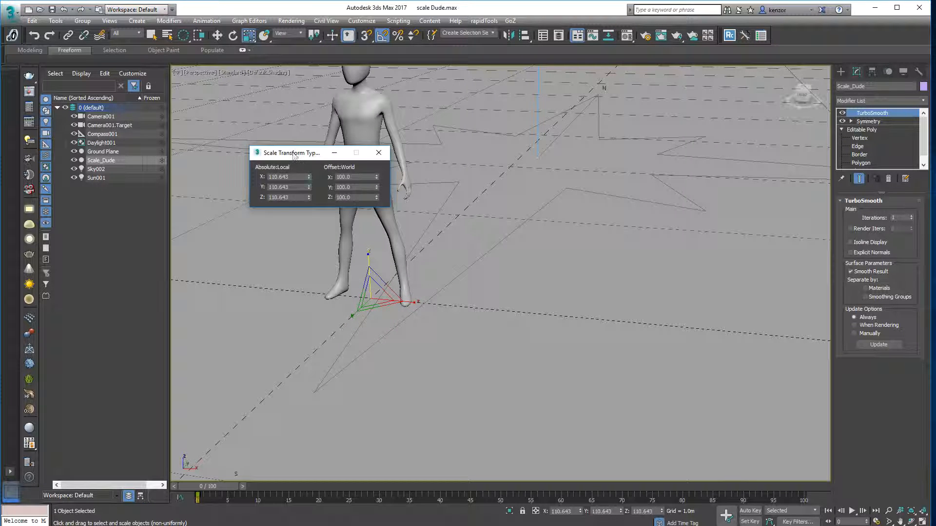
pyautogui.moveTo(295, 154); pyautogui.dragTo(518, 99)
# Switch to Select and Uniform Scale and shrink the figure to about 71 % on all axes using the offset percentage
pyautogui.moveTo(249, 36); pyautogui.dragTo(251, 54)
pyautogui.moveTo(577, 106); pyautogui.dragTo(513, 135)
pyautogui.moveTo(563, 160); pyautogui.dragTo(568, 320)
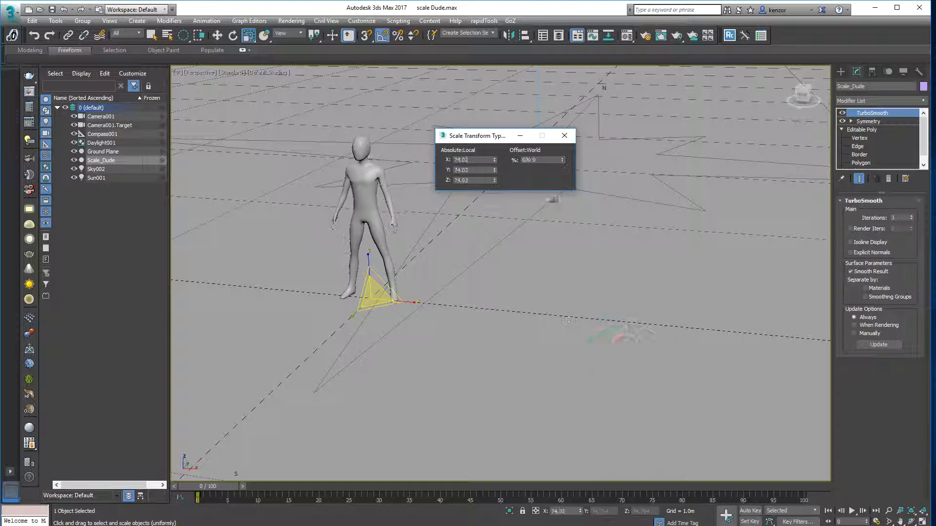
pyautogui.moveTo(563, 161); pyautogui.dragTo(561, 171)
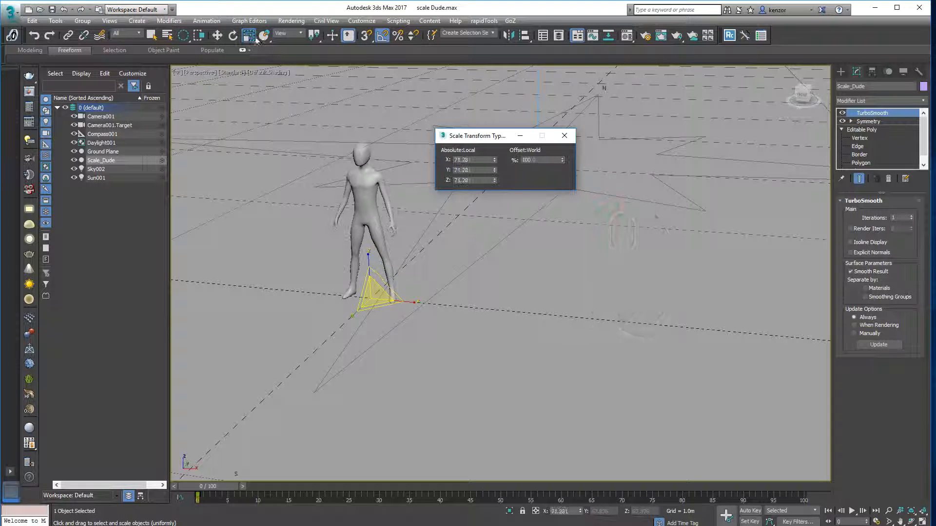
# Switch to non-uniform scale, try an X offset on the figure, and set its absolute local X scale to 1000
pyautogui.moveTo(248, 35); pyautogui.dragTo(248, 51)
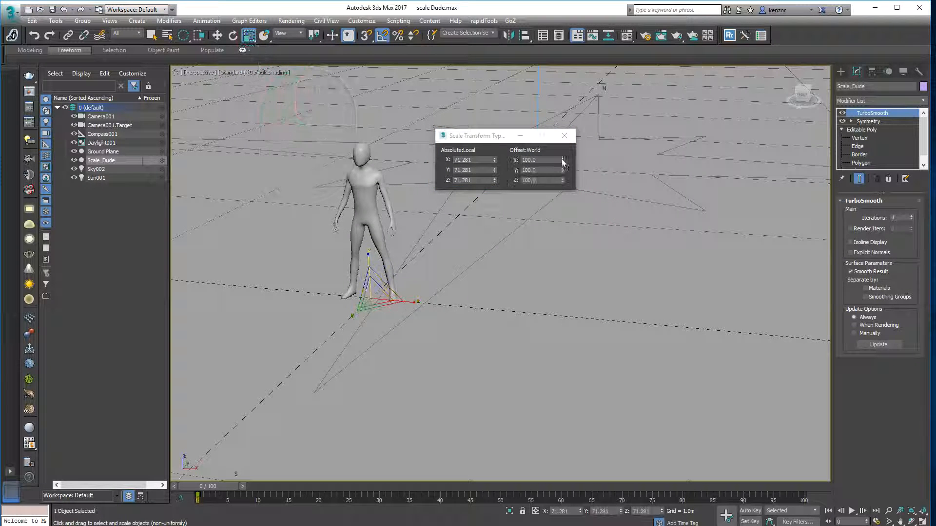
pyautogui.moveTo(564, 161); pyautogui.dragTo(542, 137)
pyautogui.moveTo(474, 160); pyautogui.dragTo(410, 151)
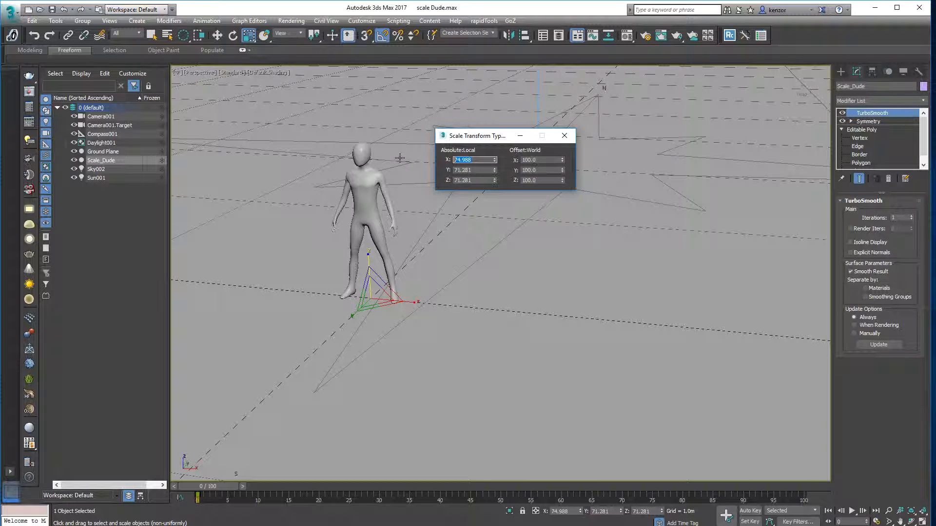
pyautogui.write('1000')
pyautogui.press('Tab')
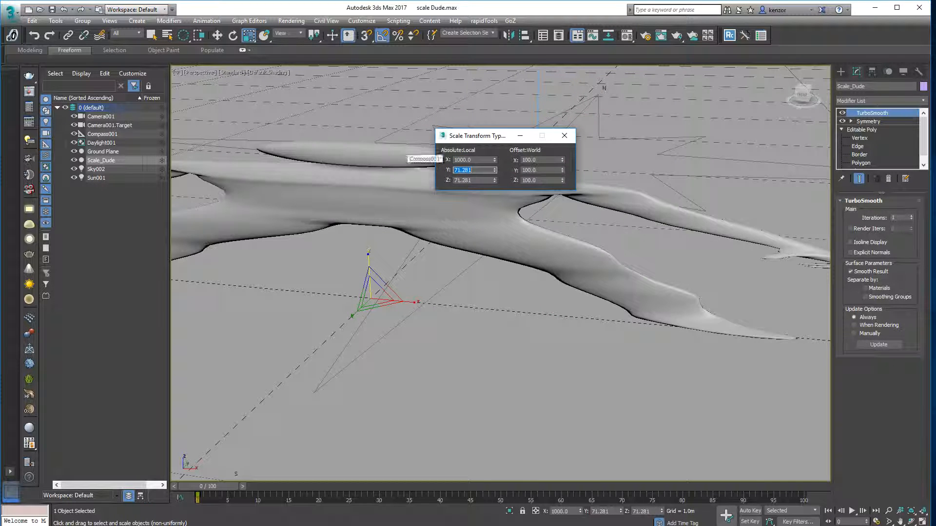
# Restore the figure's absolute local scale to 100 on X, Y and Z
pyautogui.moveTo(482, 160); pyautogui.dragTo(441, 160)
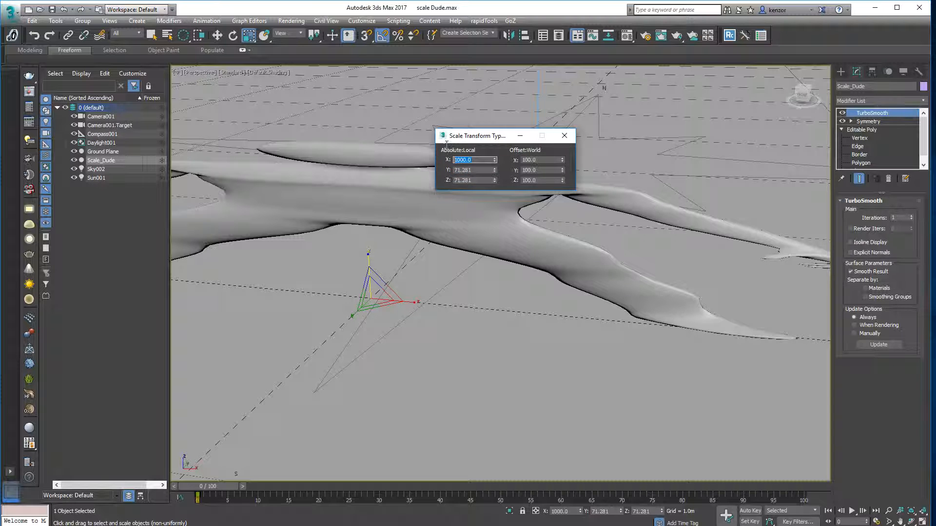
pyautogui.write('100')
pyautogui.press('Tab')
pyautogui.write('100')
pyautogui.press('Tab')
pyautogui.write('100')
pyautogui.press('Tab')
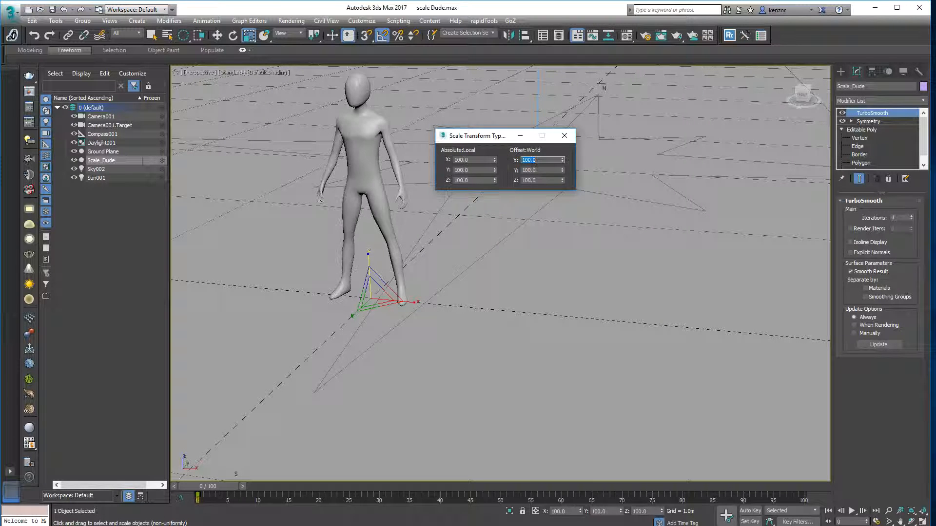
# Squash the figure with Select and Squash to about 85 % on local Y and 118 % on X and Z
pyautogui.moveTo(248, 35); pyautogui.dragTo(252, 79)
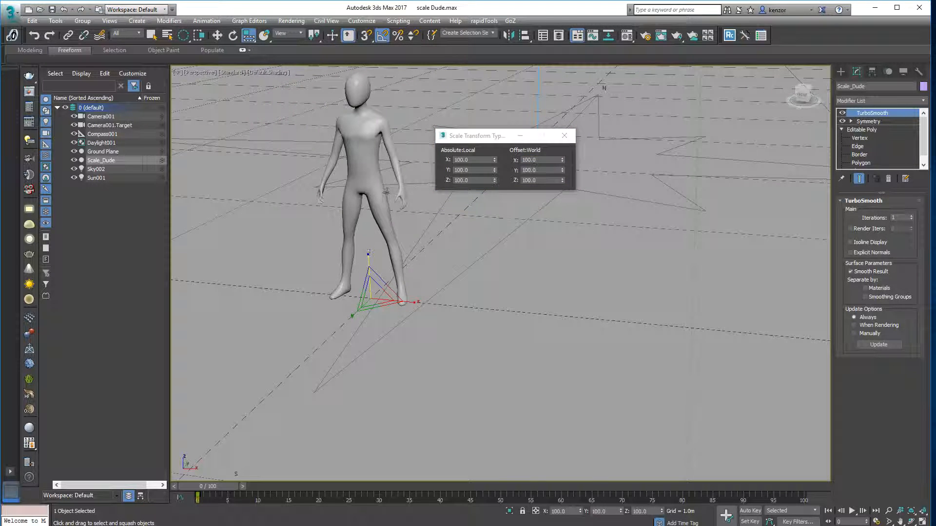
pyautogui.moveTo(372, 244)
pyautogui.mouseDown()
pyautogui.moveTo(373, 273)
pyautogui.moveTo(366, 229)
pyautogui.moveTo(365, 273)
pyautogui.moveTo(365, 209)
pyautogui.moveTo(365, 240)
pyautogui.mouseUp()
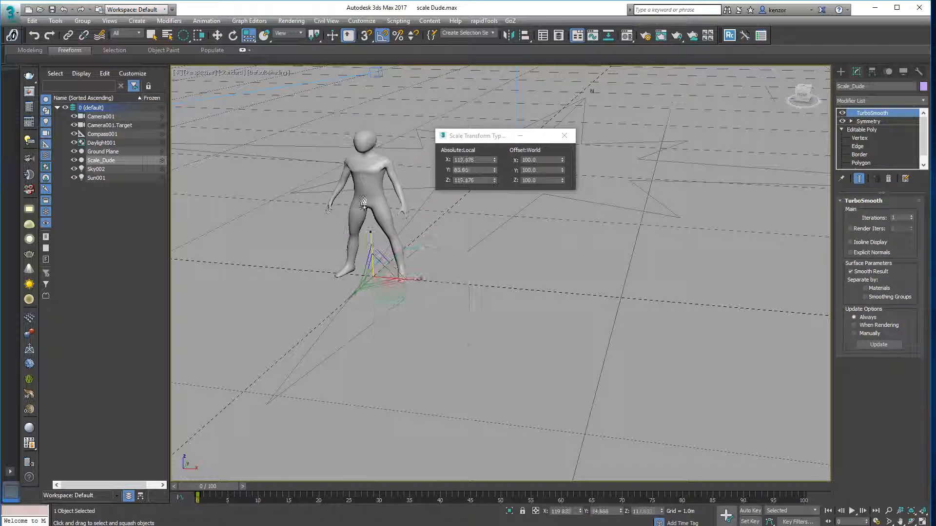
# Return the squashed figure's absolute local scale to 100 on all three axes and close Scale Transform Type-In
pyautogui.click(469, 160)
pyautogui.press('BackSpace')
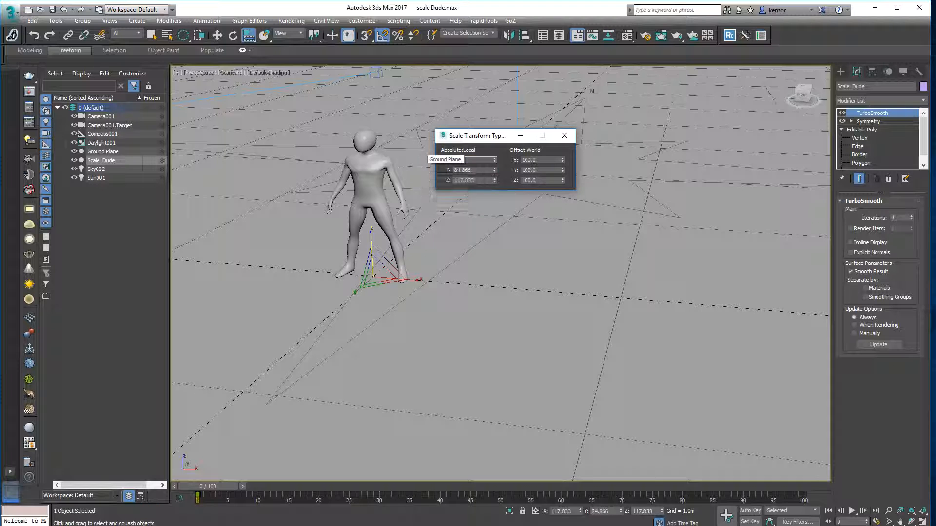
pyautogui.write('1000')
pyautogui.press('Tab')
pyautogui.write('100')
pyautogui.press('Tab')
pyautogui.write('100')
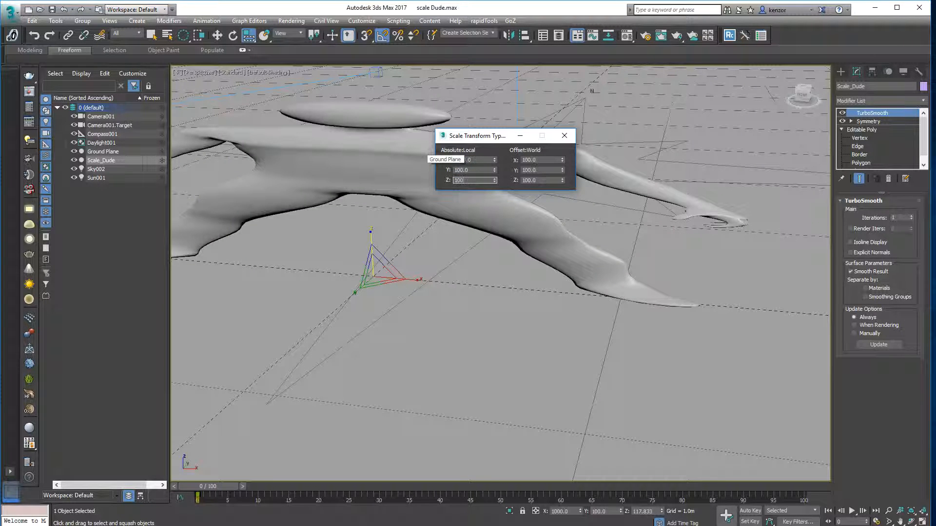
pyautogui.press('Tab')
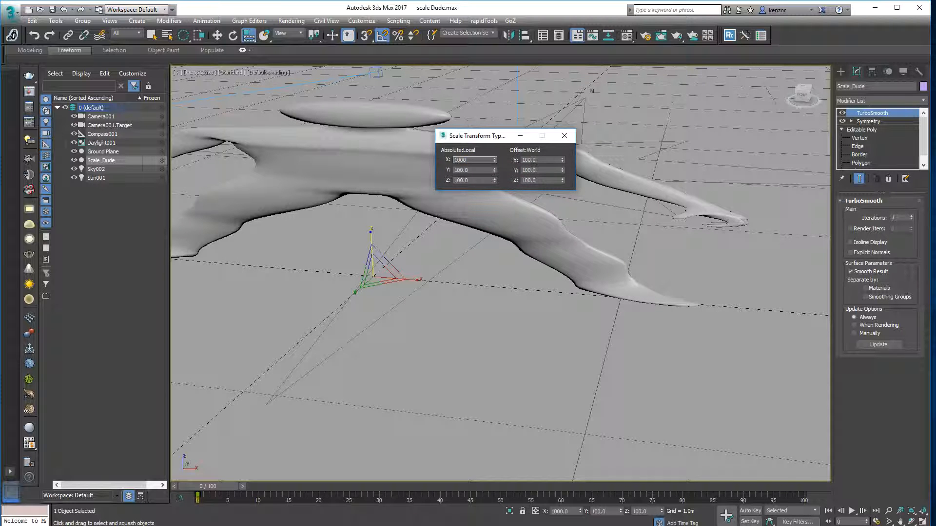
pyautogui.write('100')
pyautogui.press('Return')
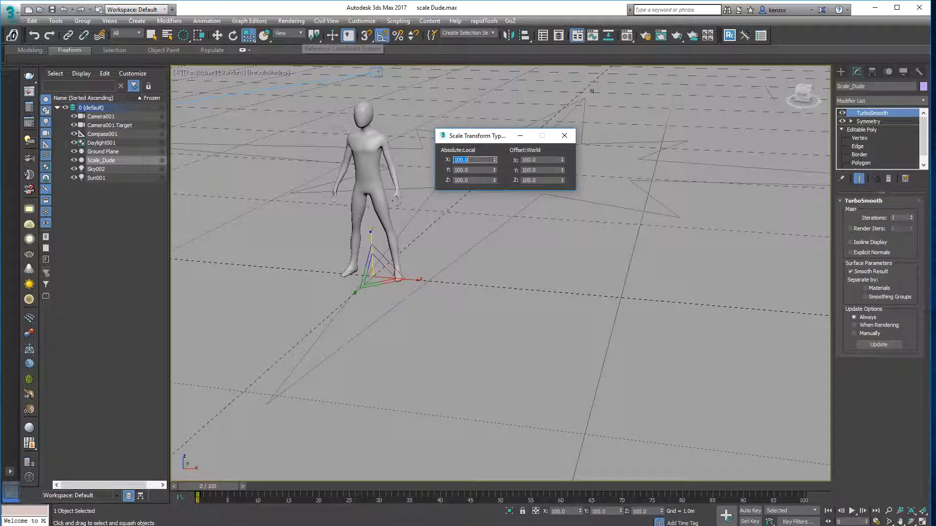
pyautogui.click(564, 135)
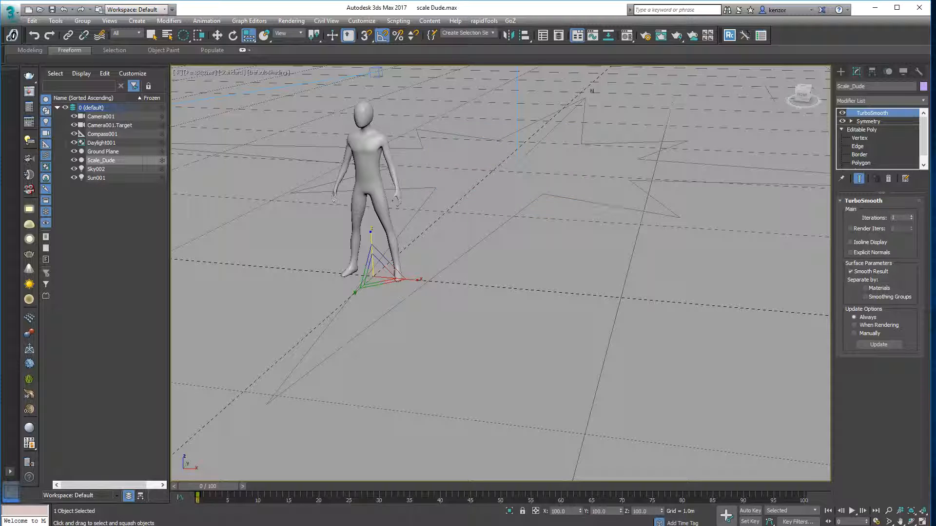